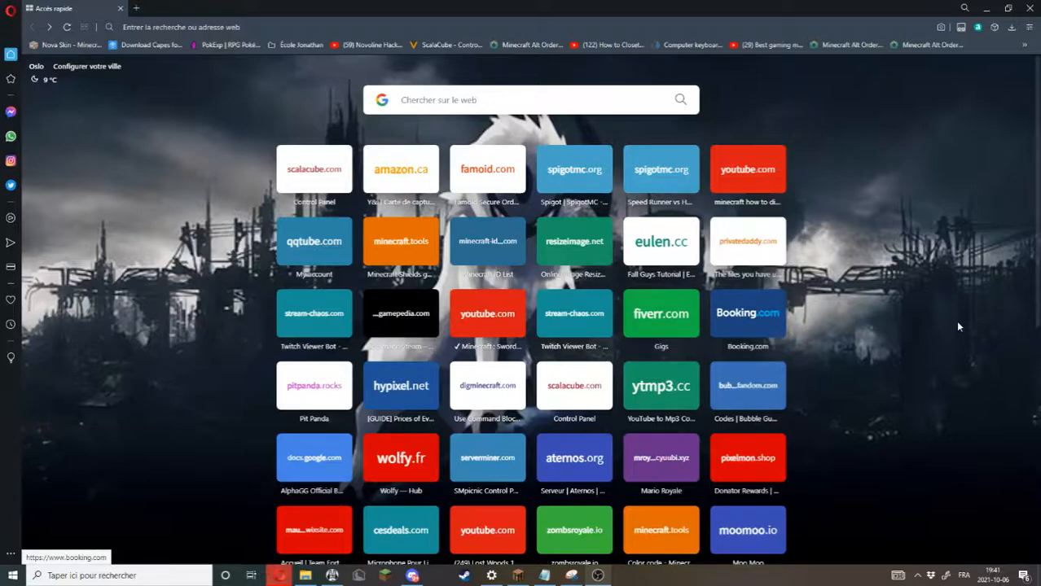
- Search the web for Mumble and open the official mumble.info website from the results
key("ctrl+l")
type("Mumble")
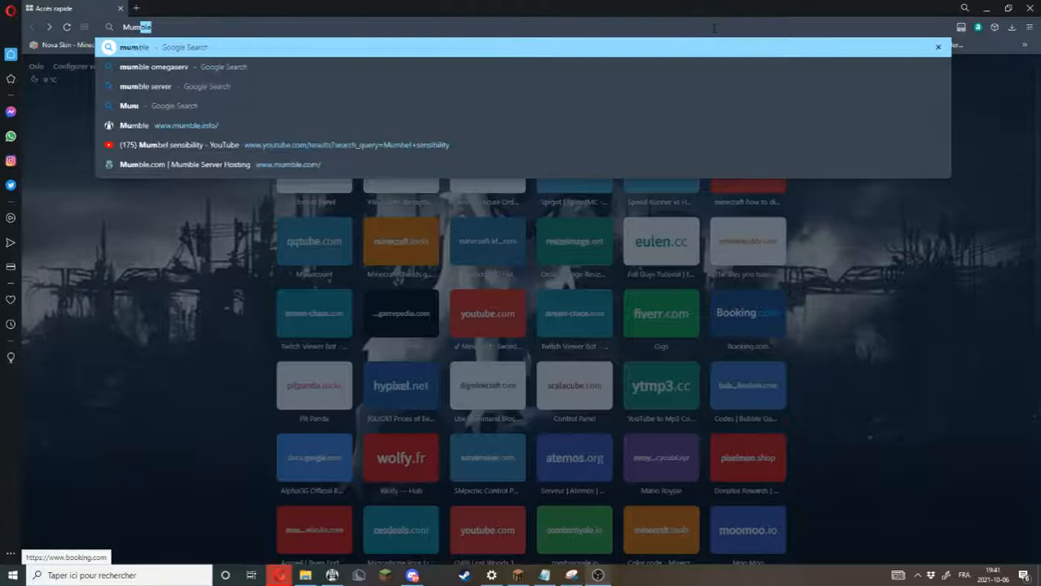
key("Return")
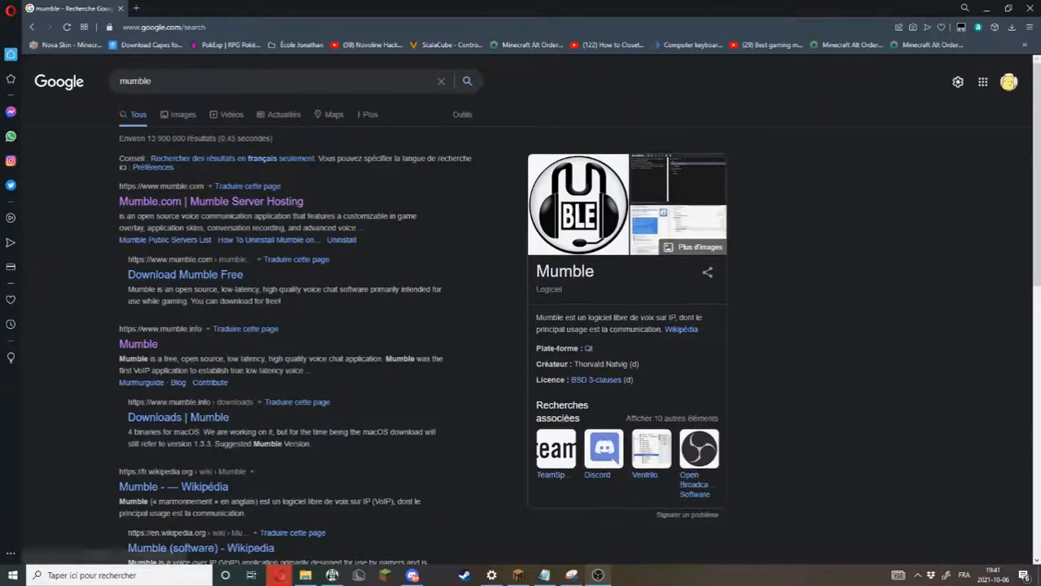
scroll(191, 275, "down", 1)
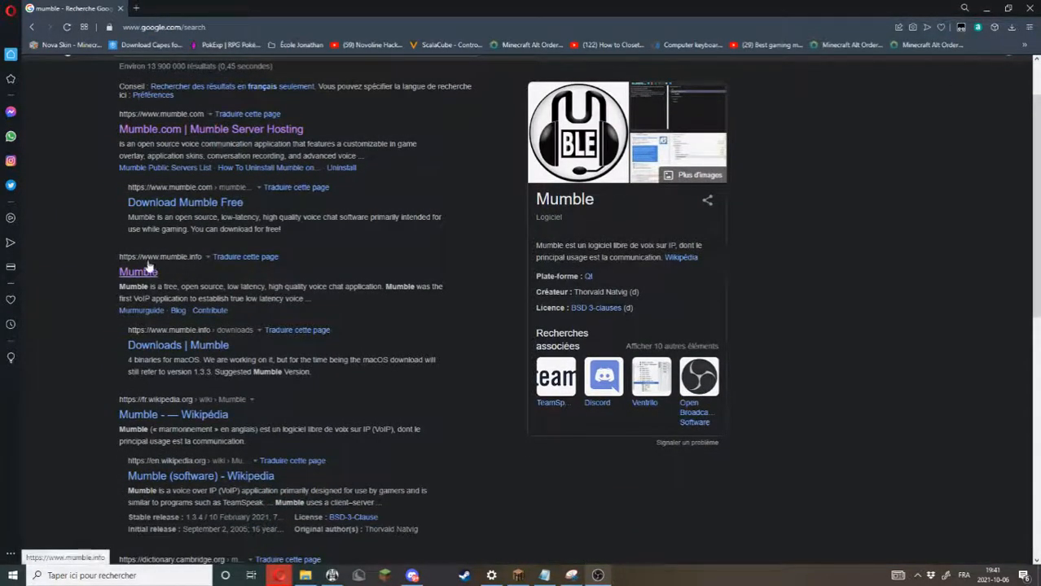
left_click(139, 276)
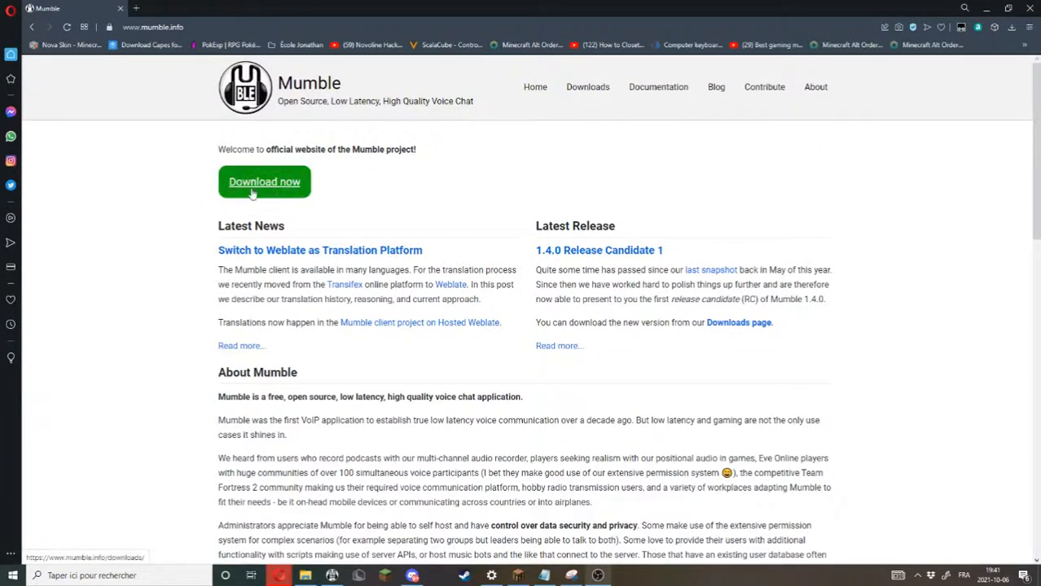
- Open the Mumble downloads page and request the Windows (x64) installer, dismissing the save dialog without saving
left_click(281, 181)
scroll(331, 236, "down", 1)
scroll(330, 236, "down", 1)
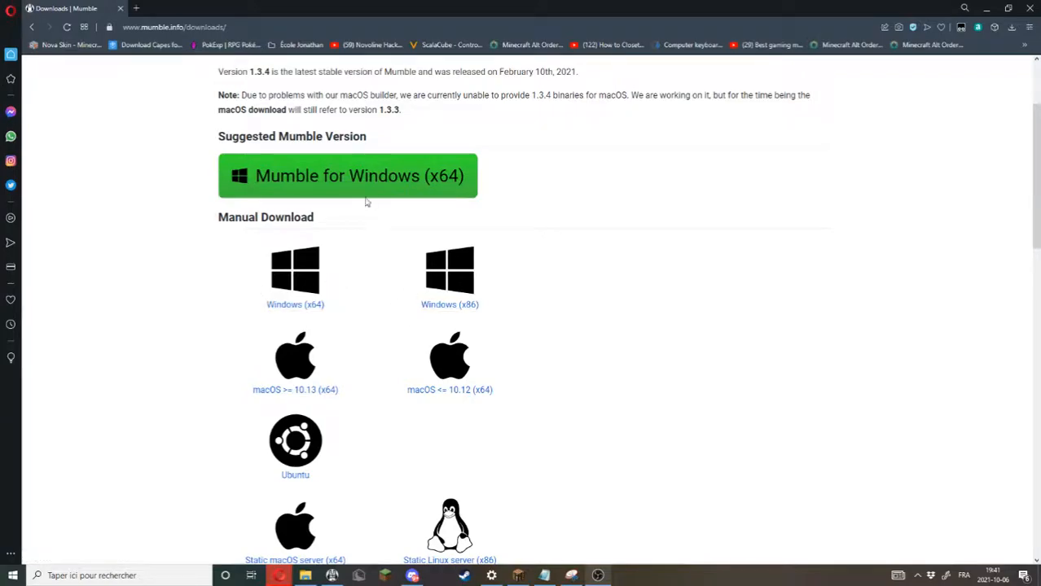
left_click(326, 277)
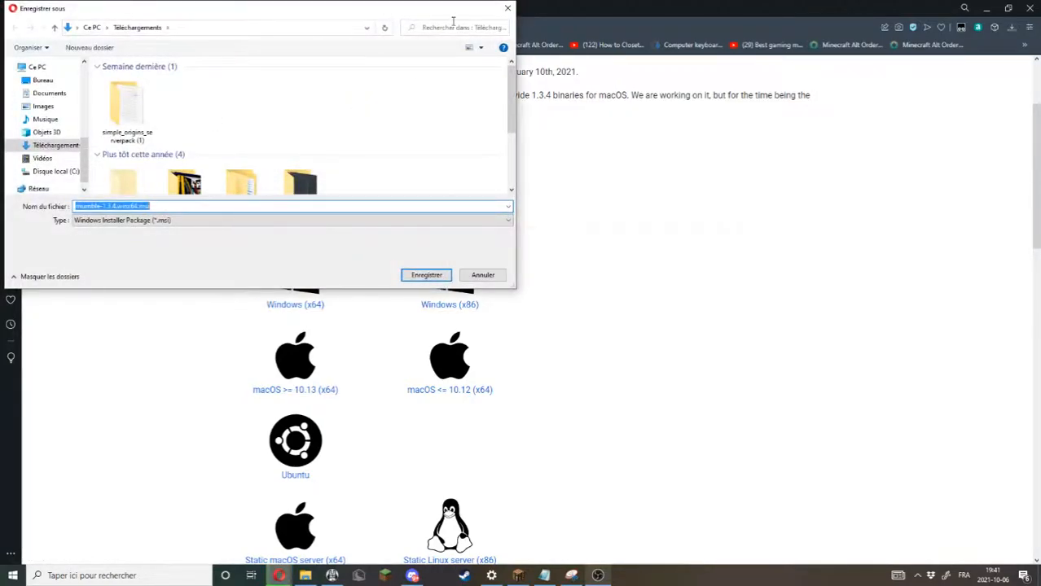
left_click(507, 8)
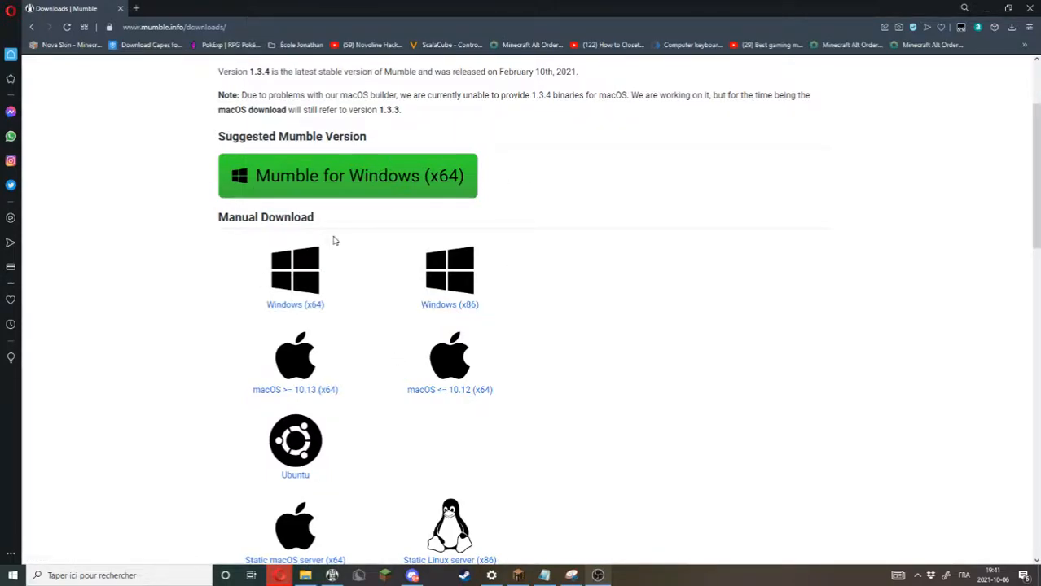
- Switch to the Mumble client and disconnect from the current server
left_click(597, 576)
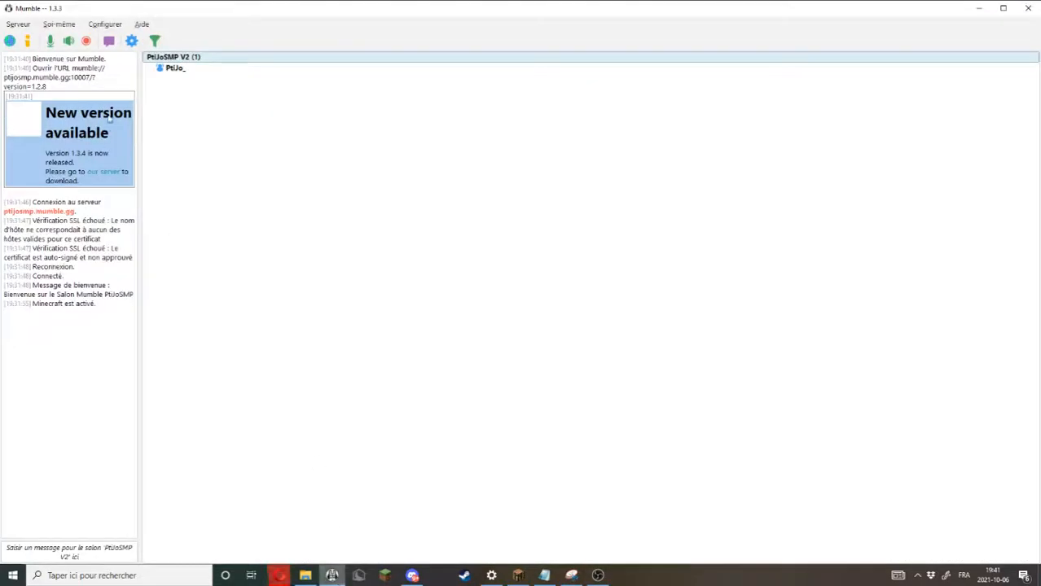
left_click(18, 23)
left_click(46, 61)
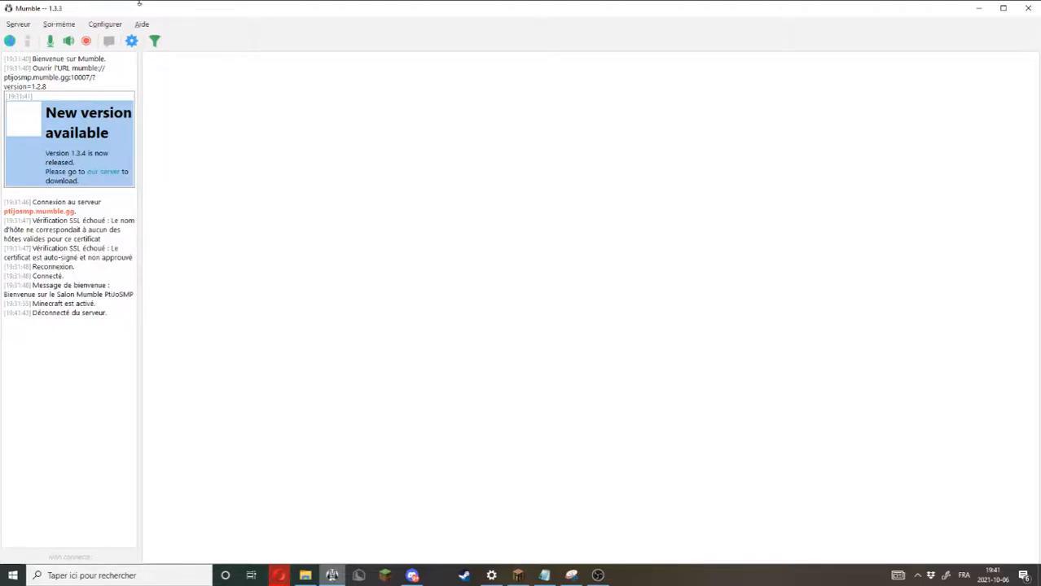
- Look at the server connection list and the form for adding a new server, closing both without adding one
left_click(28, 30)
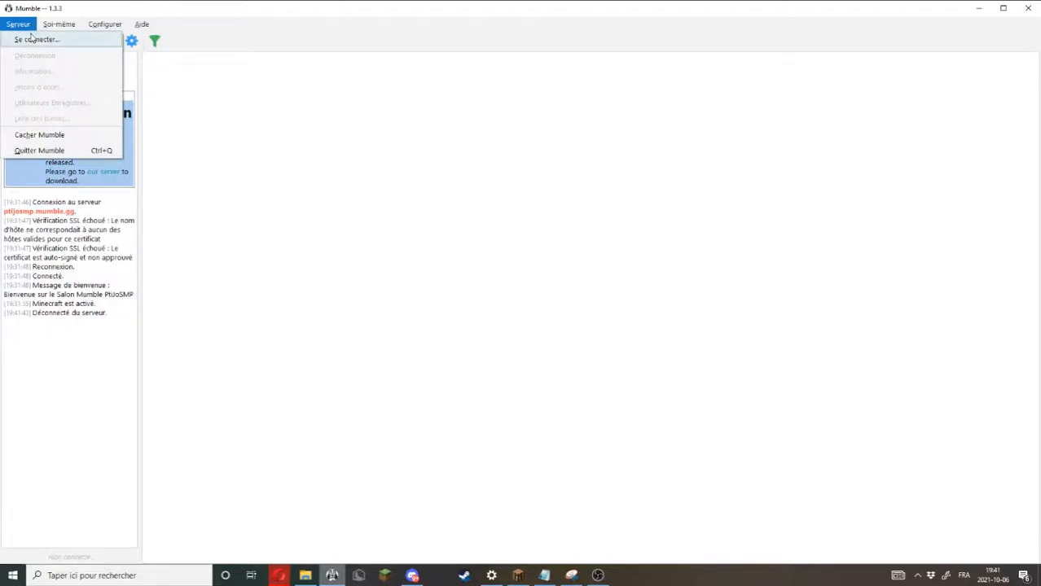
left_click(33, 38)
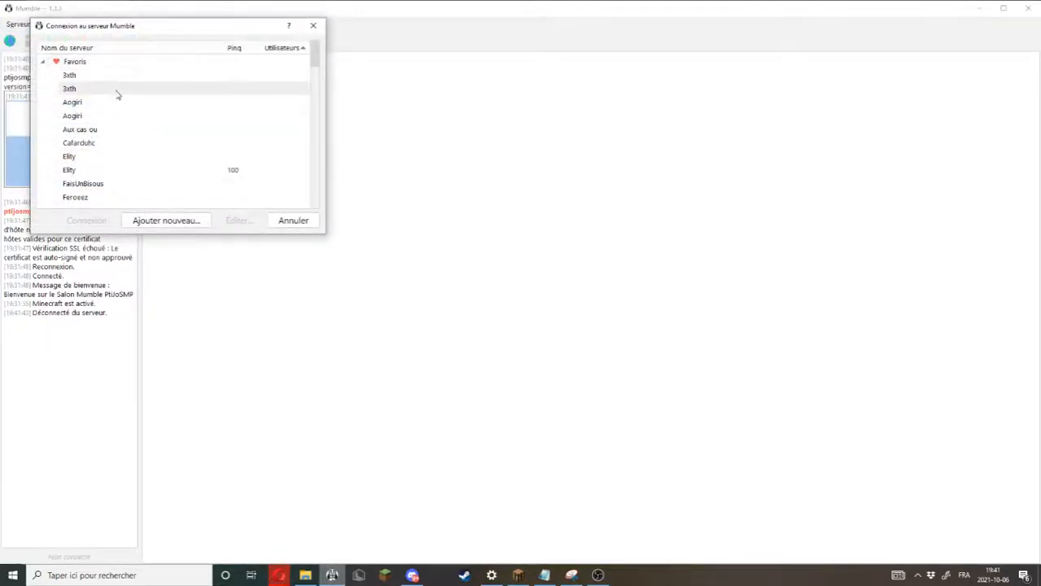
left_click(151, 219)
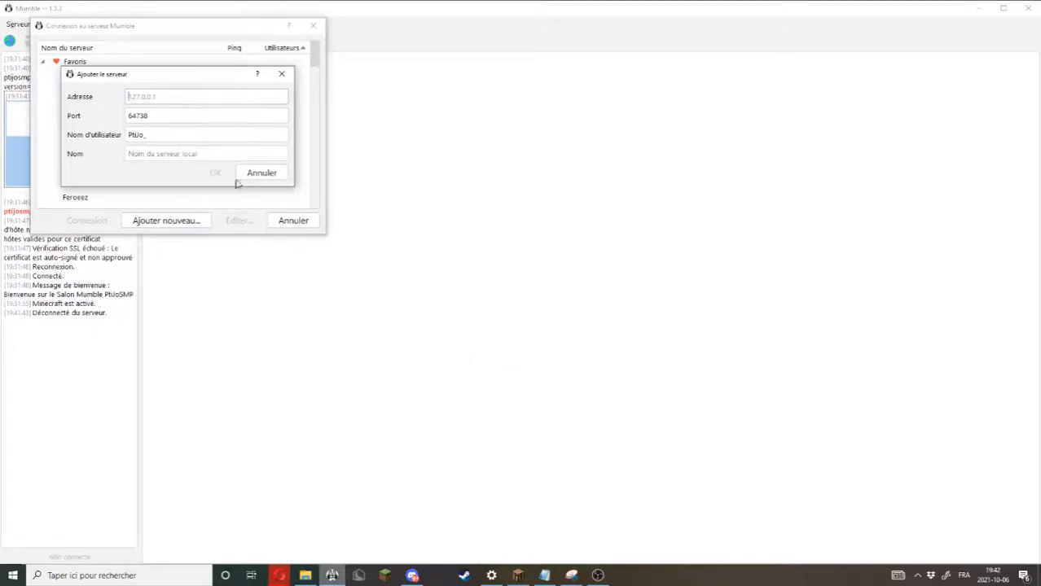
left_click(281, 73)
left_click(313, 25)
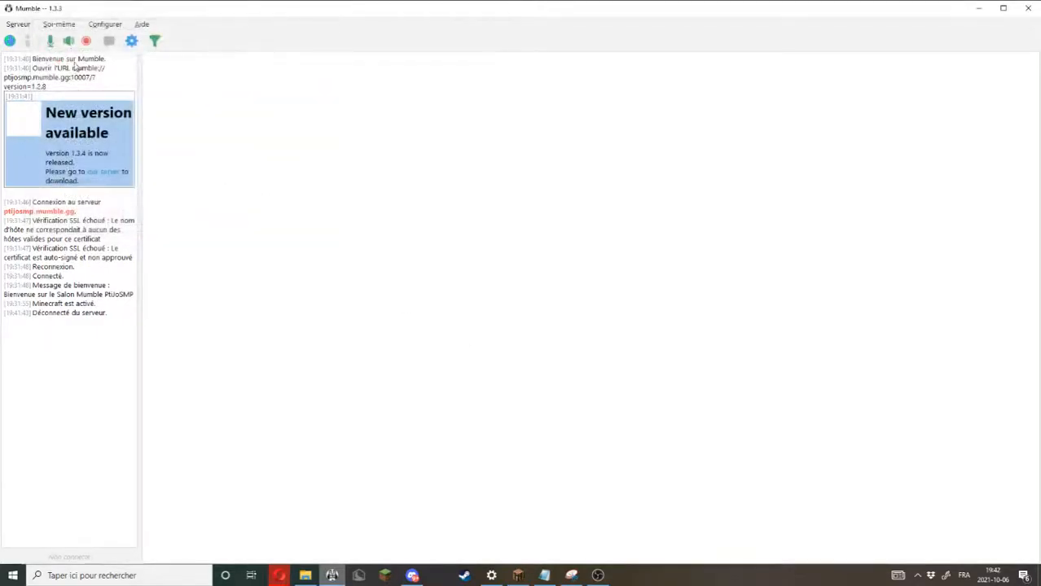
- Open the Mumble settings and review the available microphone devices and transmission modes for audio input
left_click(93, 24)
left_click(114, 39)
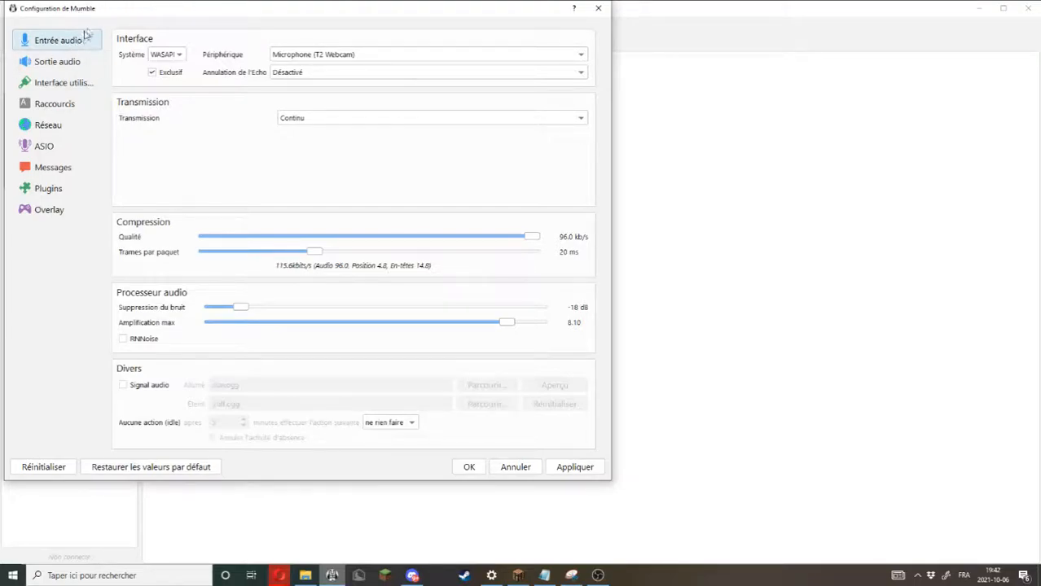
left_click(152, 71)
left_click(310, 57)
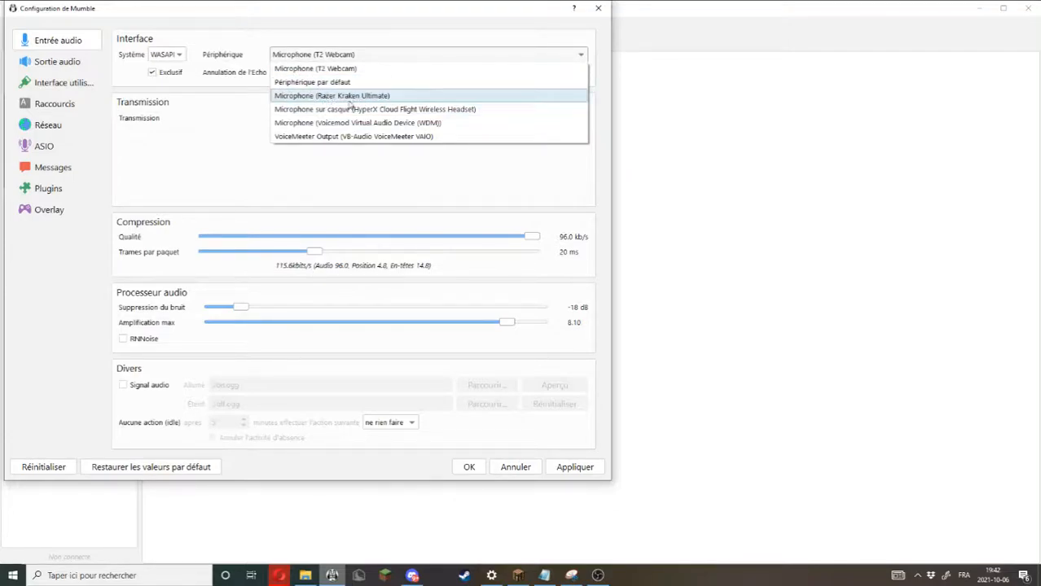
left_click(216, 89)
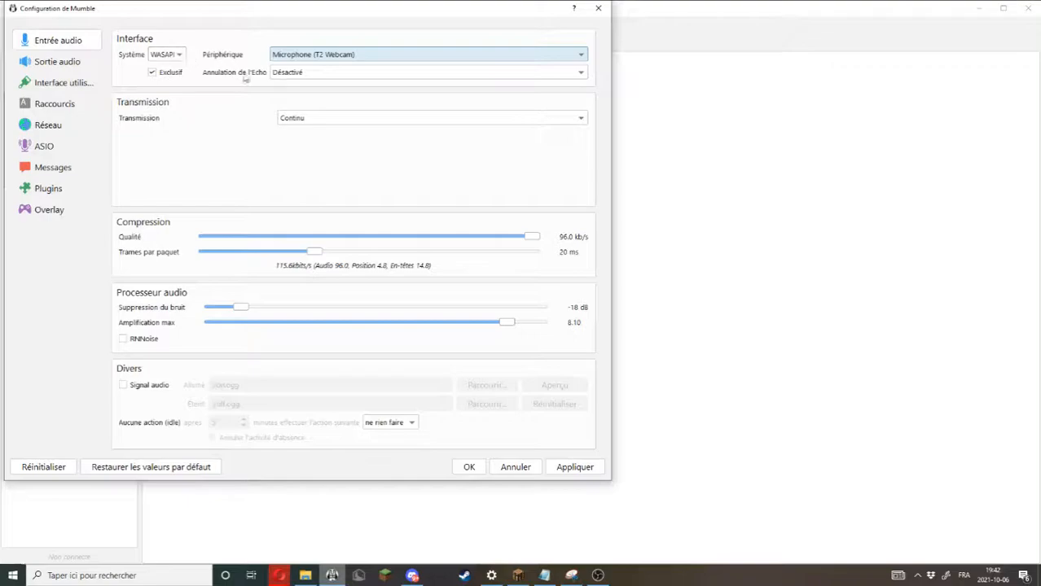
left_click(318, 118)
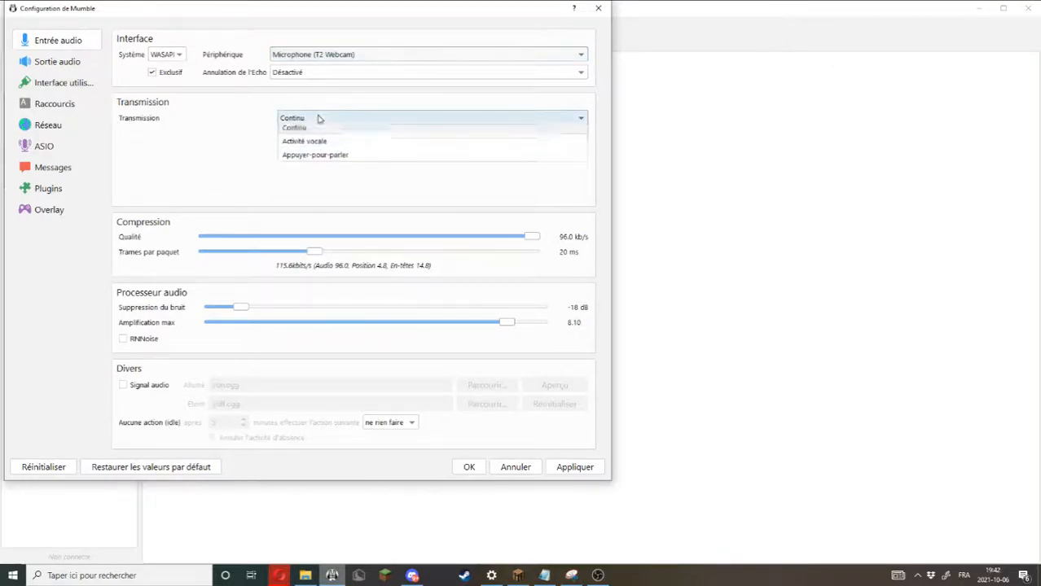
left_click(210, 143)
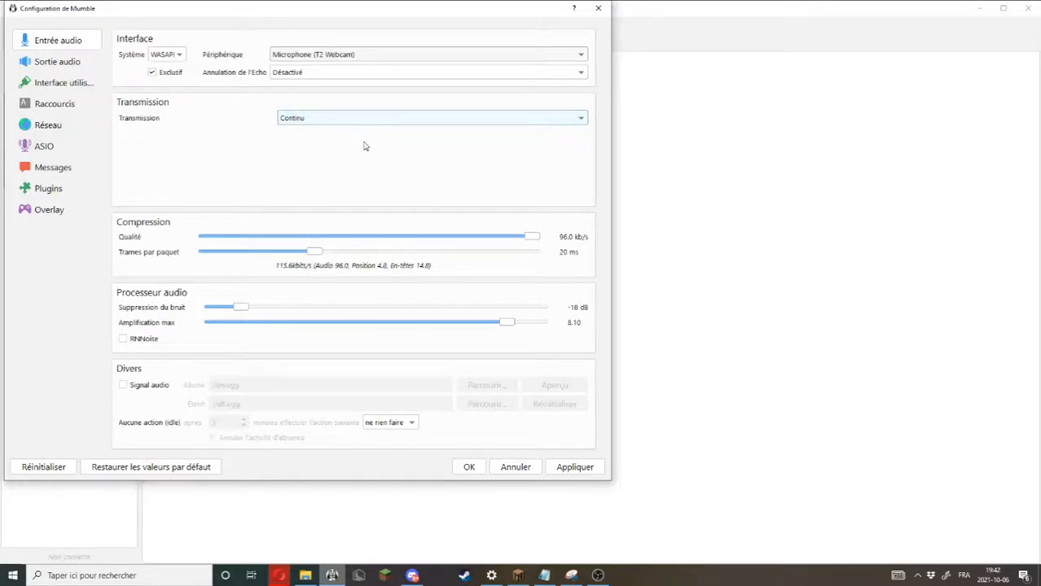
- Set the maximum distance for positional audio output to 56.4 m, keeping the default output device
left_click(78, 63)
left_click(277, 54)
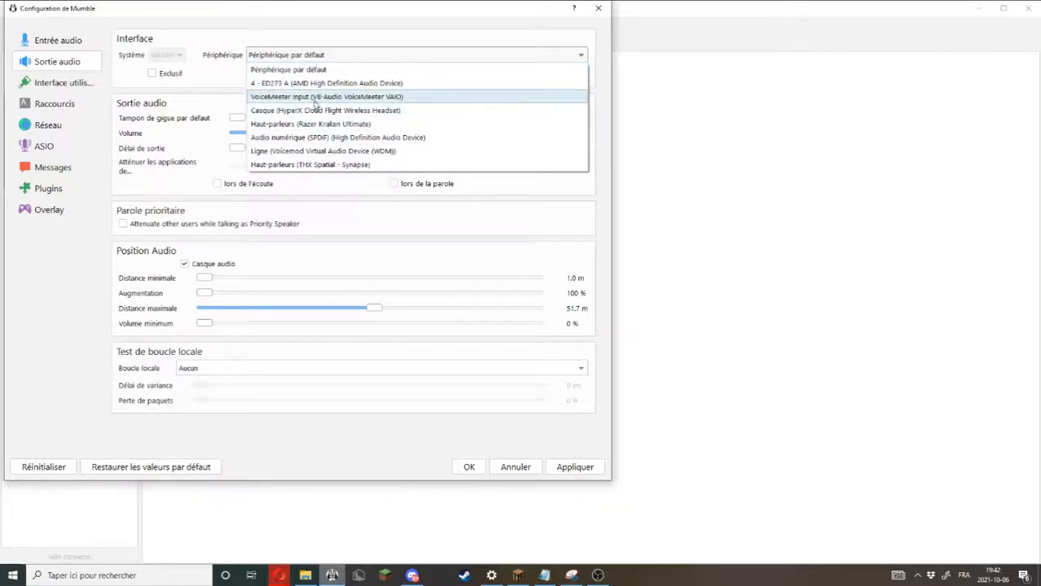
left_click(257, 39)
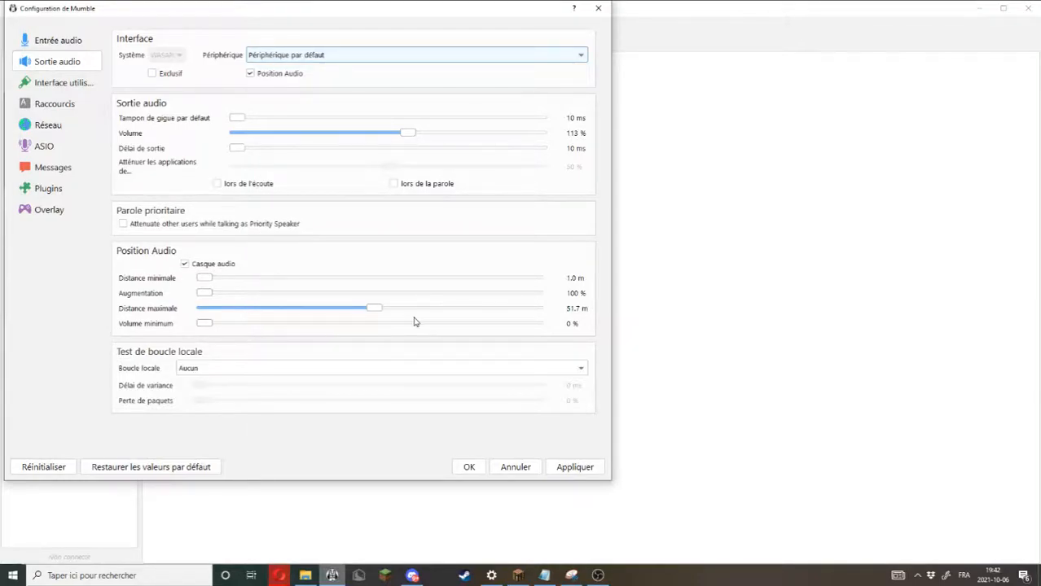
left_click_drag(376, 310, 391, 310)
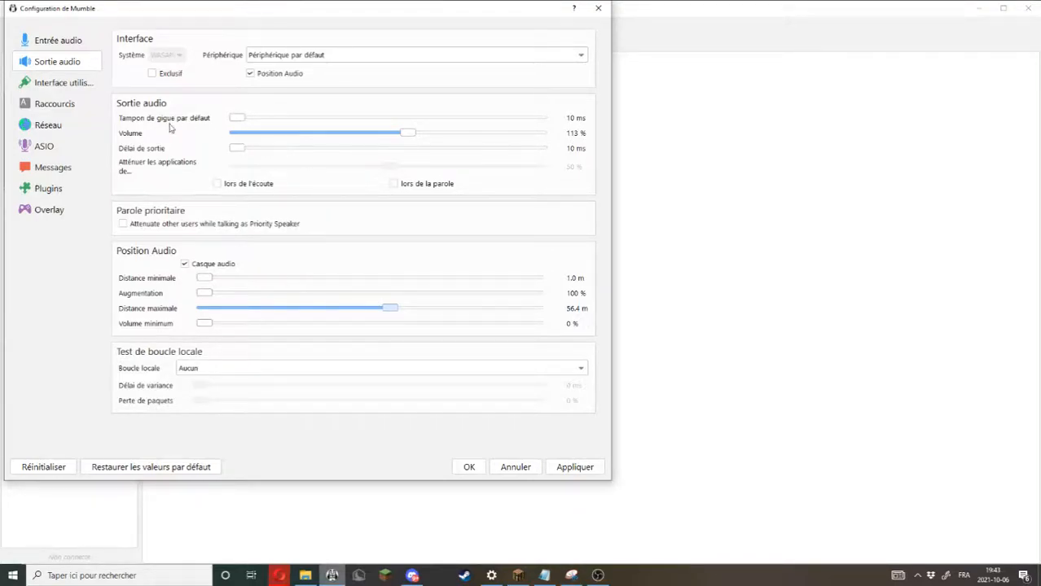
- Examine the shortcut, user interface and plugin settings, including the option to link to the game and transmit position
left_click(55, 104)
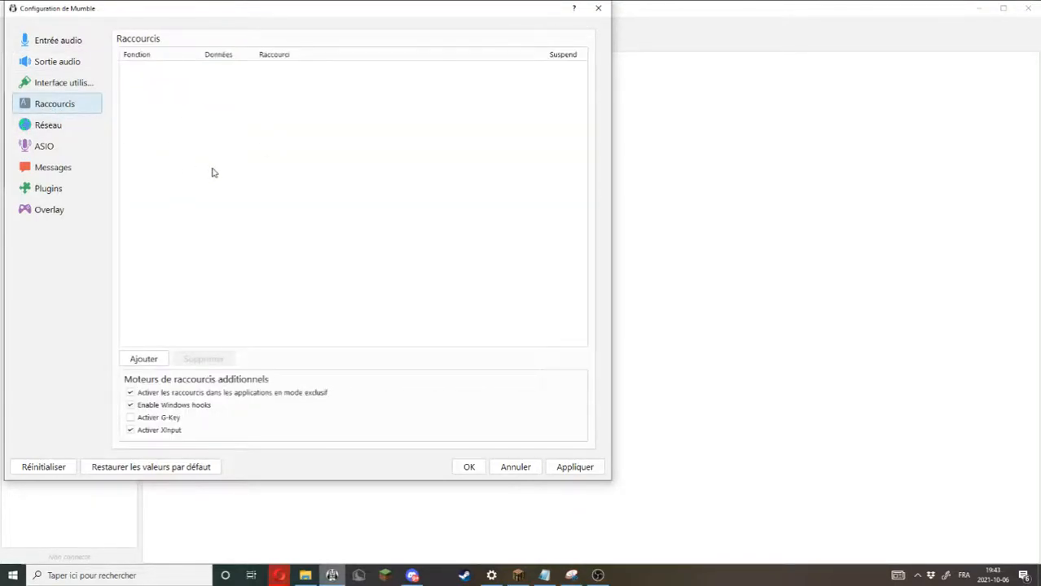
left_click(55, 89)
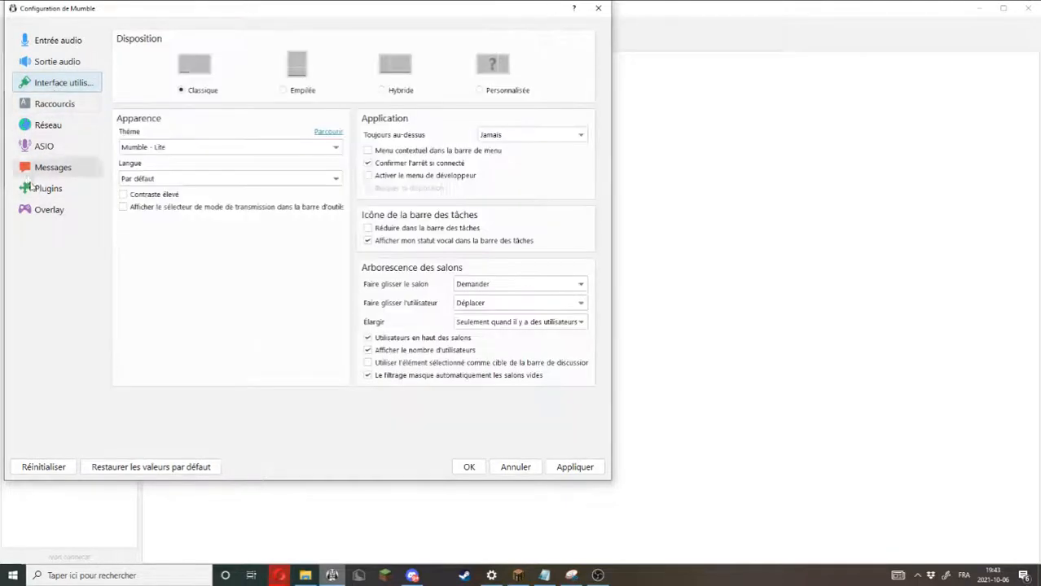
left_click(33, 190)
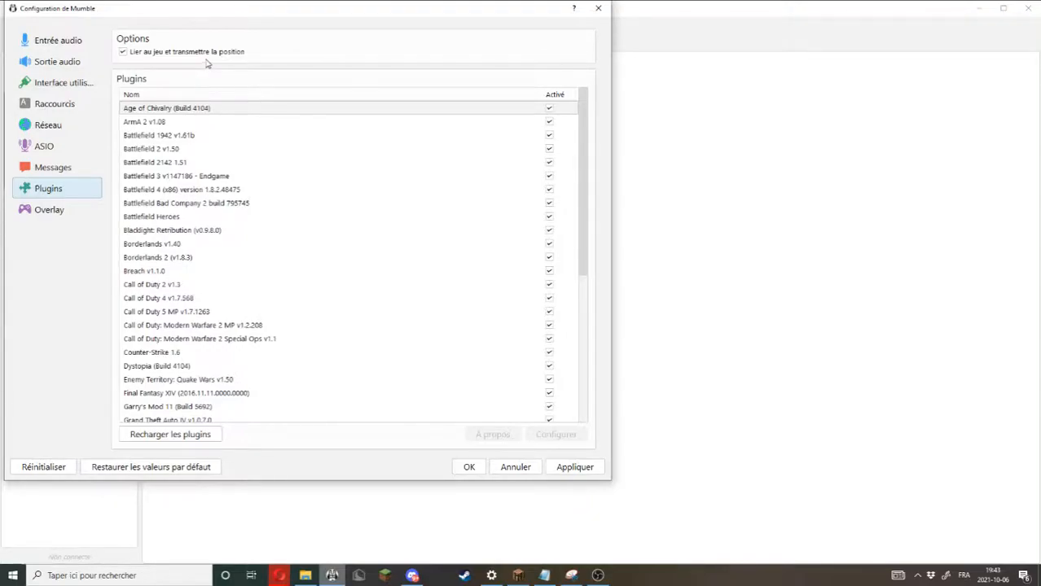
scroll(233, 236, "down", 6)
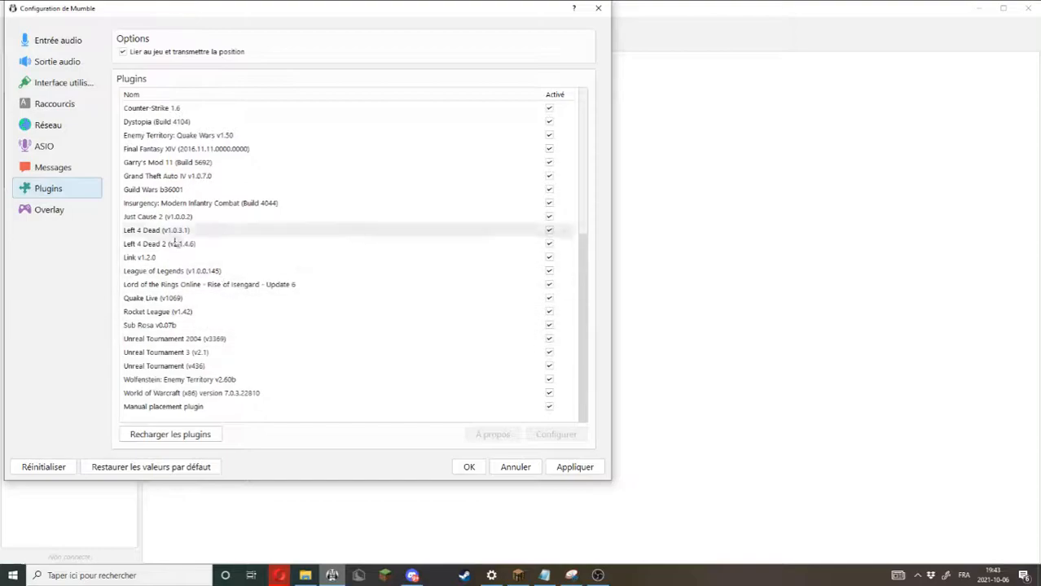
scroll(226, 287, "up", 6)
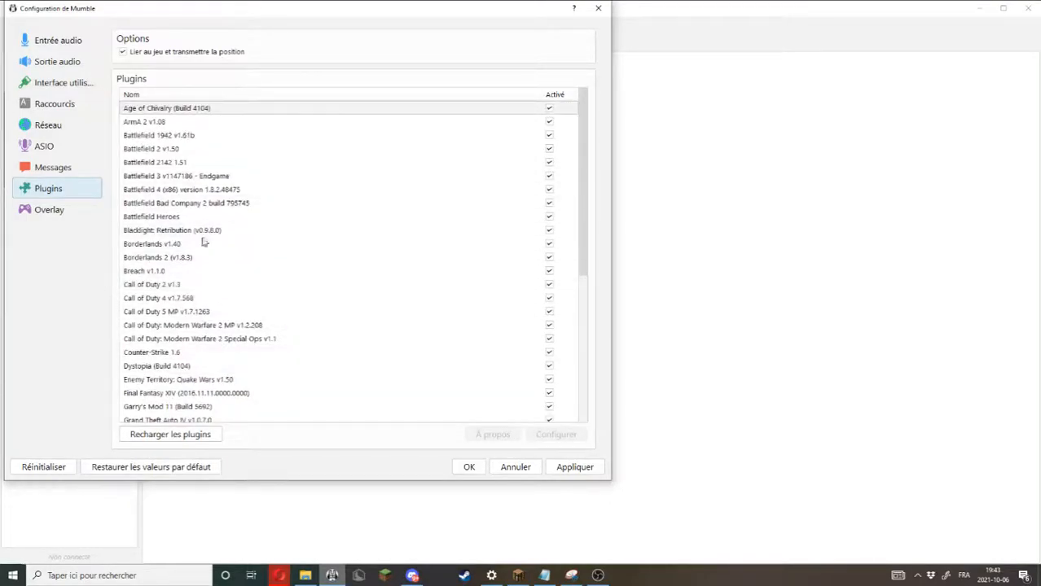
scroll(364, 226, "down", 6)
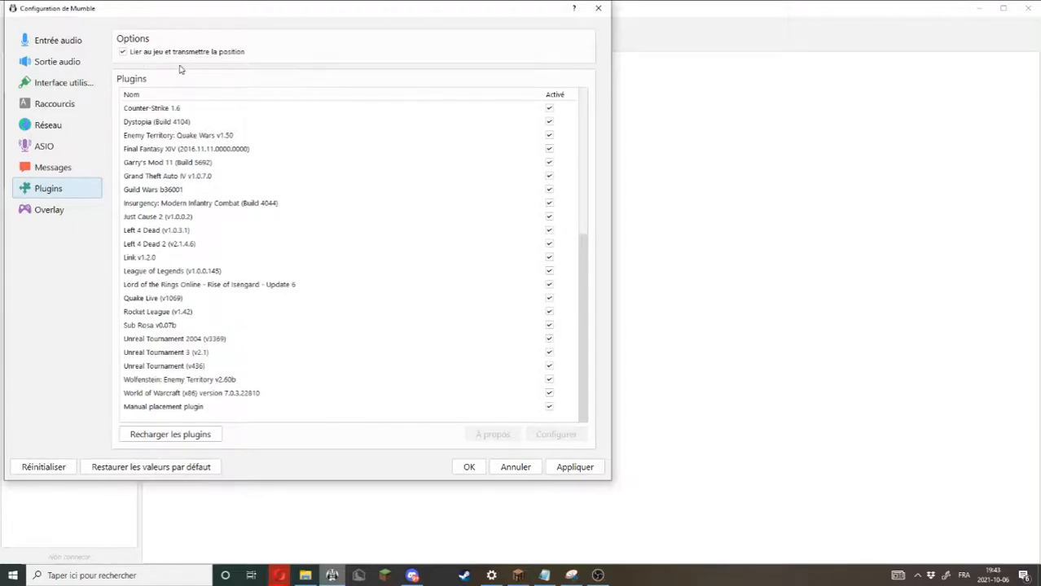
- Recheck the audio output and input settings, apply the configuration and close the settings
left_click(78, 65)
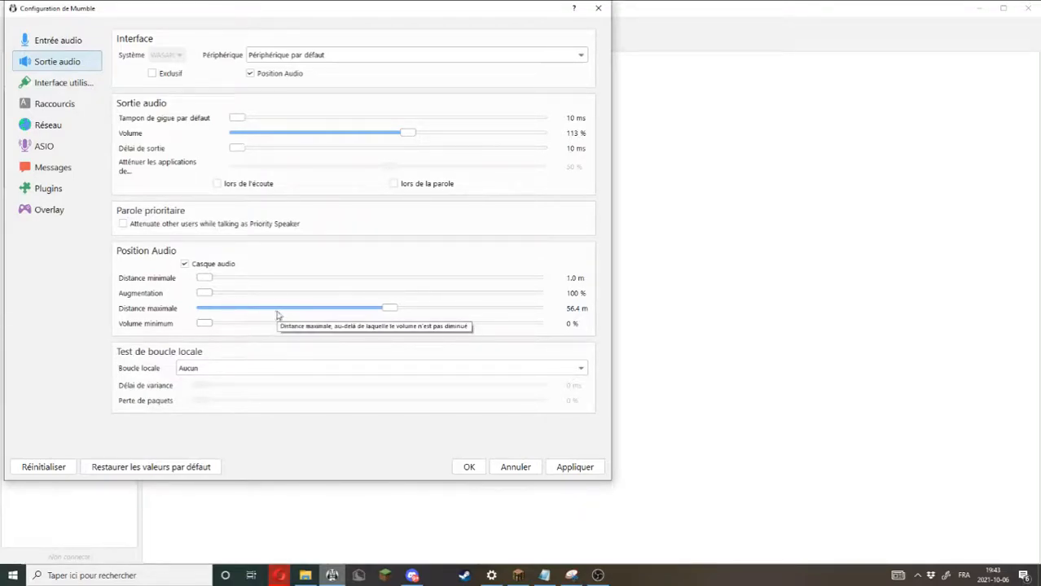
left_click(64, 43)
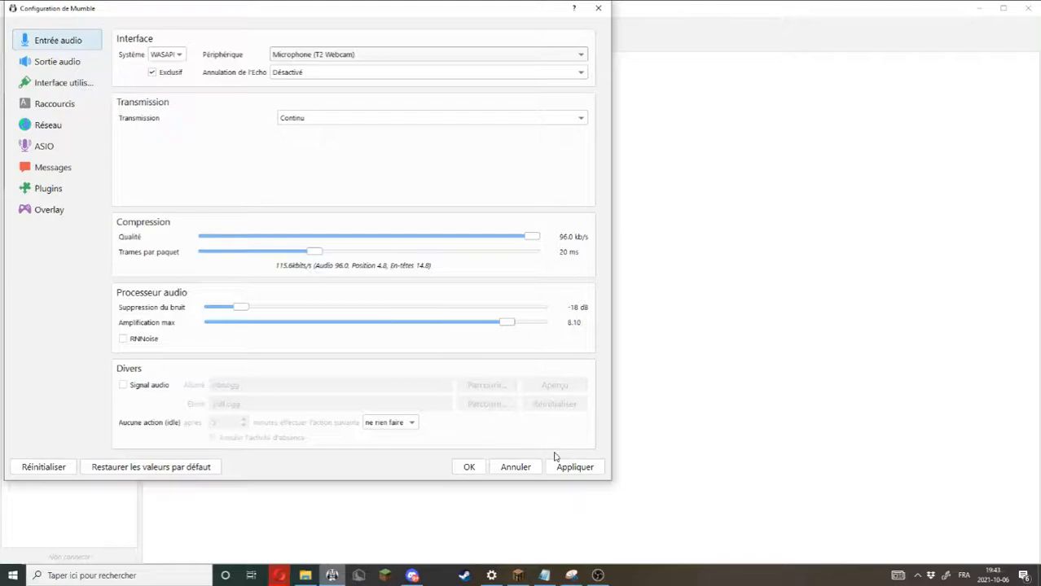
left_click(573, 473)
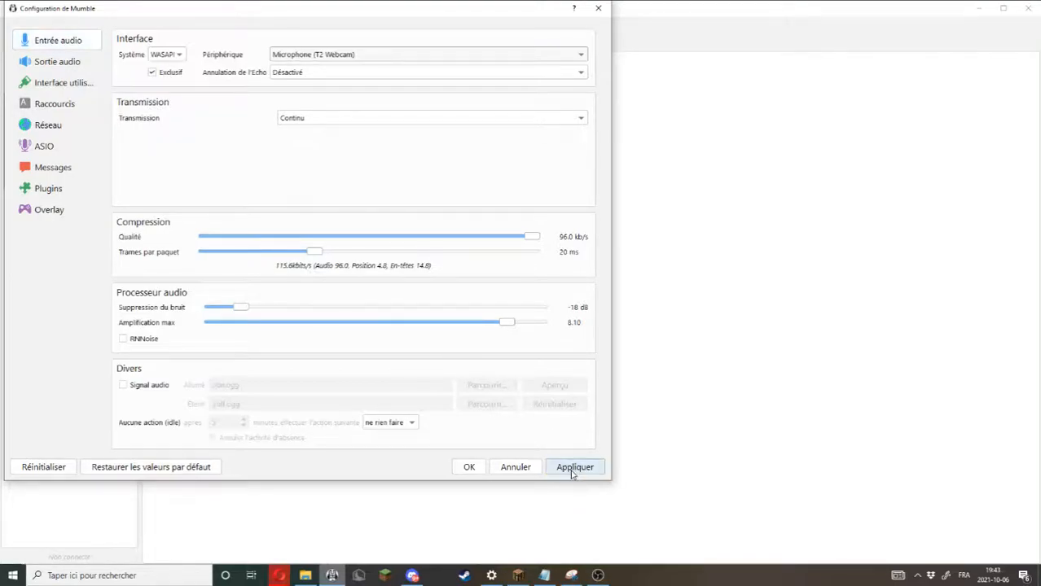
left_click(476, 472)
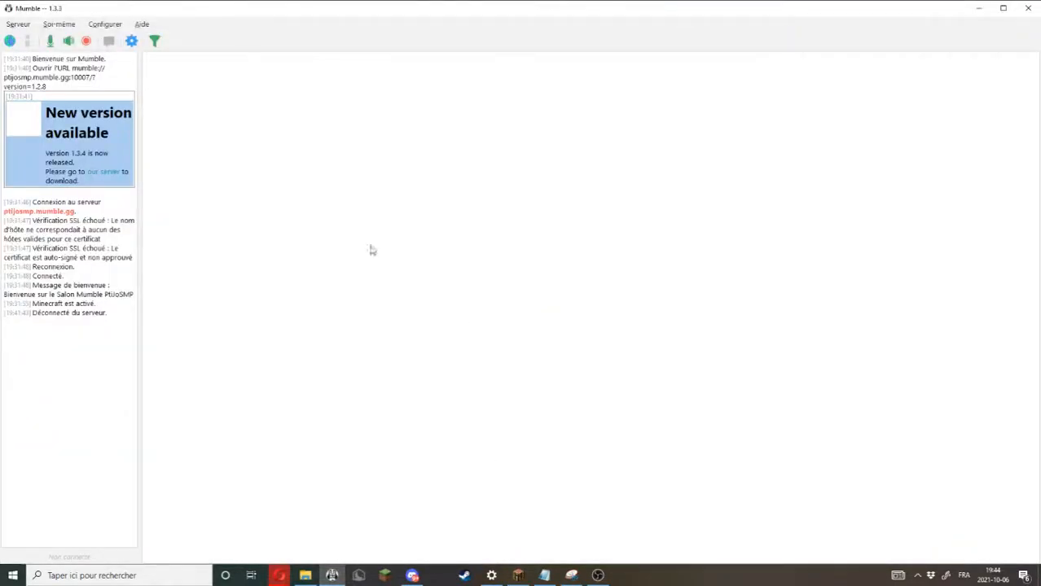
- Connect to the favourite server ptijosmp.mumble.gg
left_click(21, 24)
left_click(48, 39)
scroll(140, 150, "down", 5)
scroll(140, 151, "down", 8)
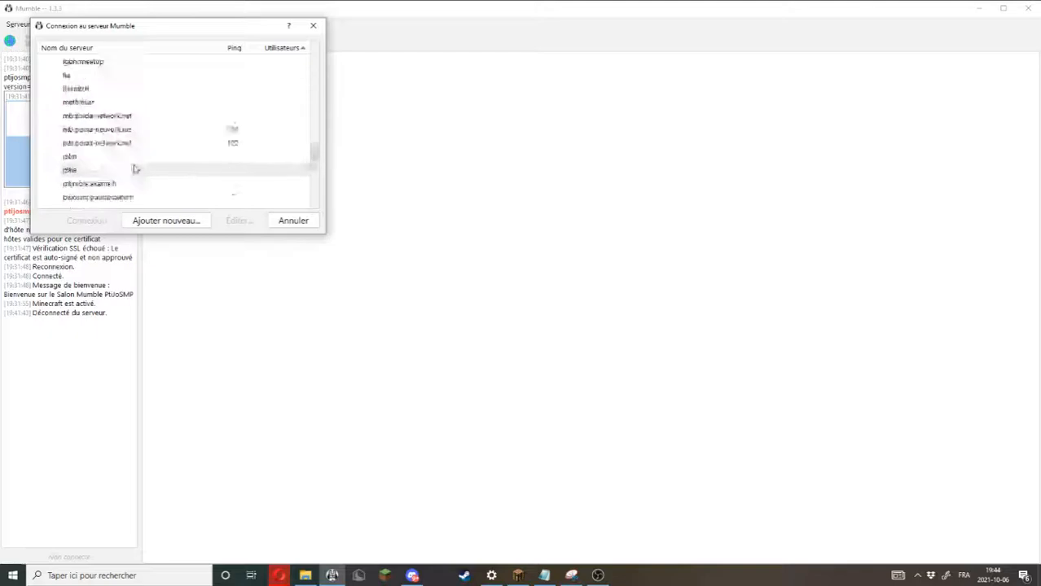
left_click(137, 145)
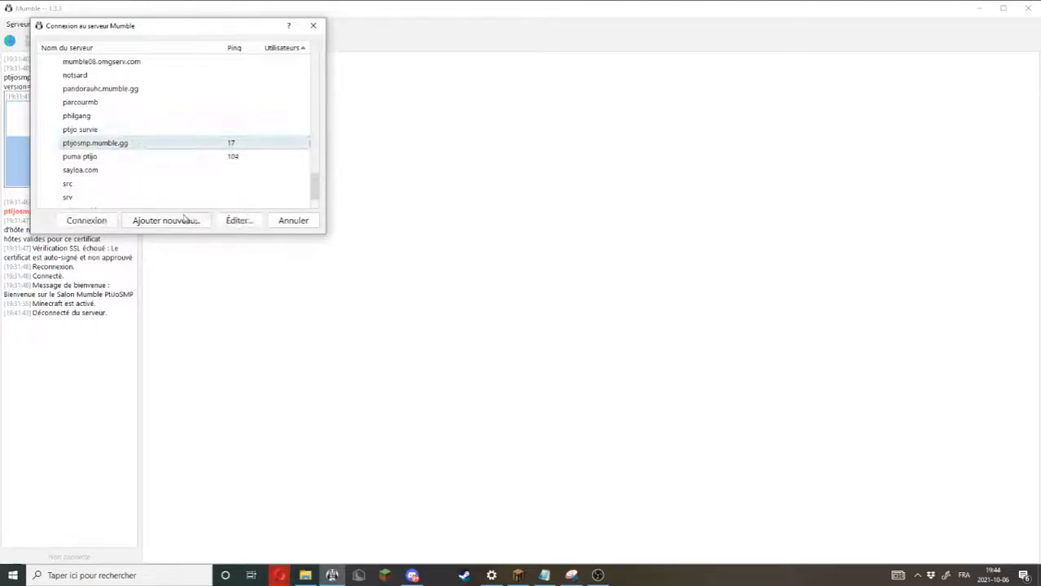
left_click(86, 221)
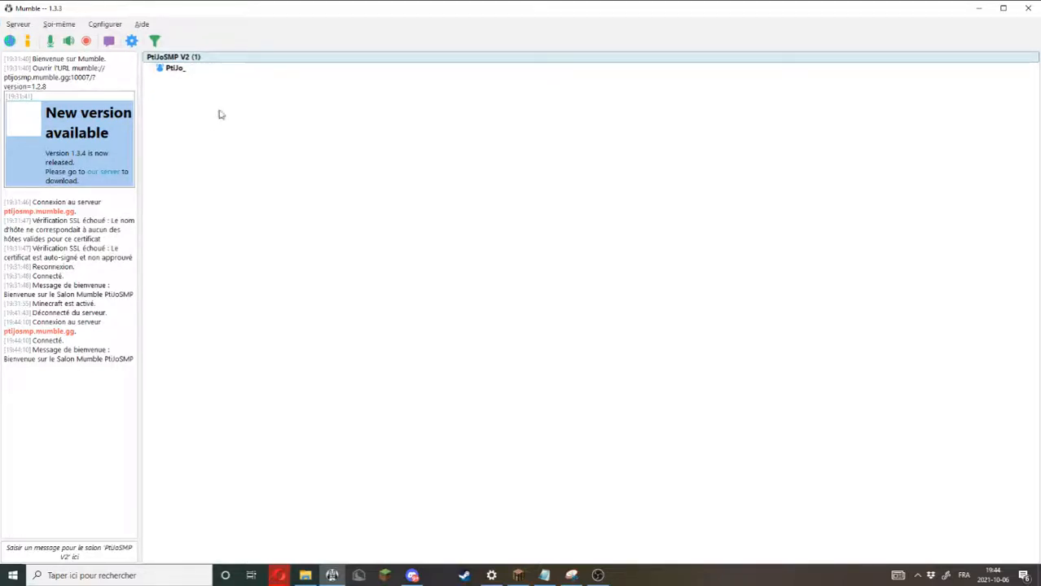
- Switch to the Minecraft game in Lunar Client and select the third hotbar slot
left_click(518, 575)
key("e")
key("3")
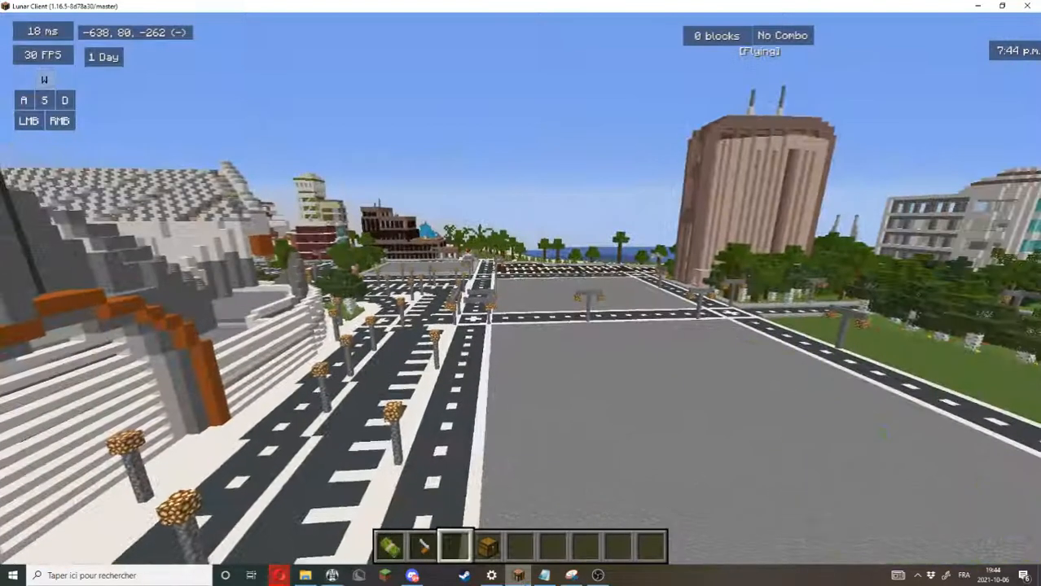
- Fly the character forward down to the paved area and switch the camera to the front-facing third-person view
key("w")
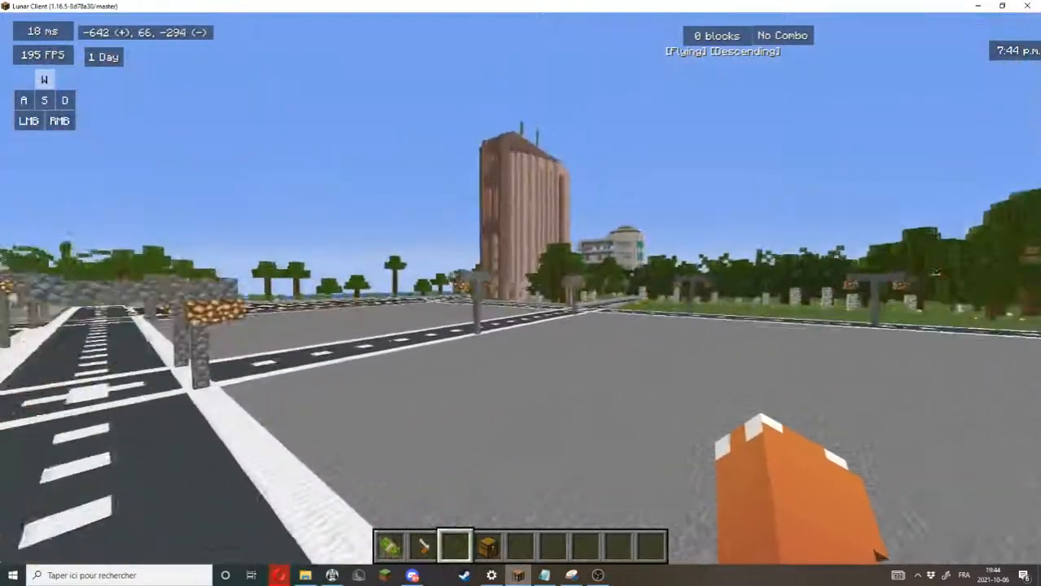
key("F5")
key("F5")
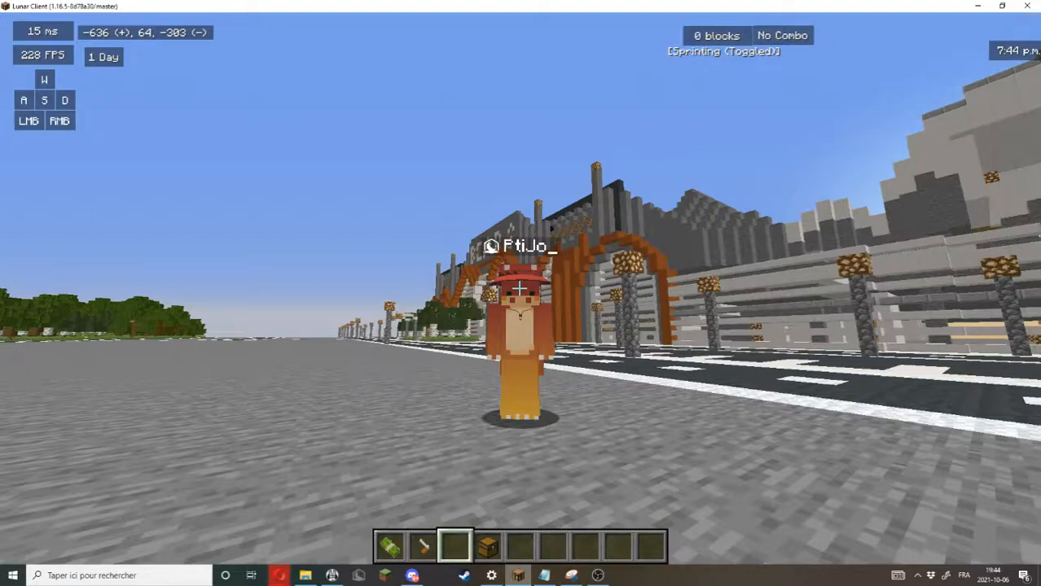
- Search the Lunar Client mods for "Mumble", view the Mumble Link options and return to the mod list
key("Shift_R")
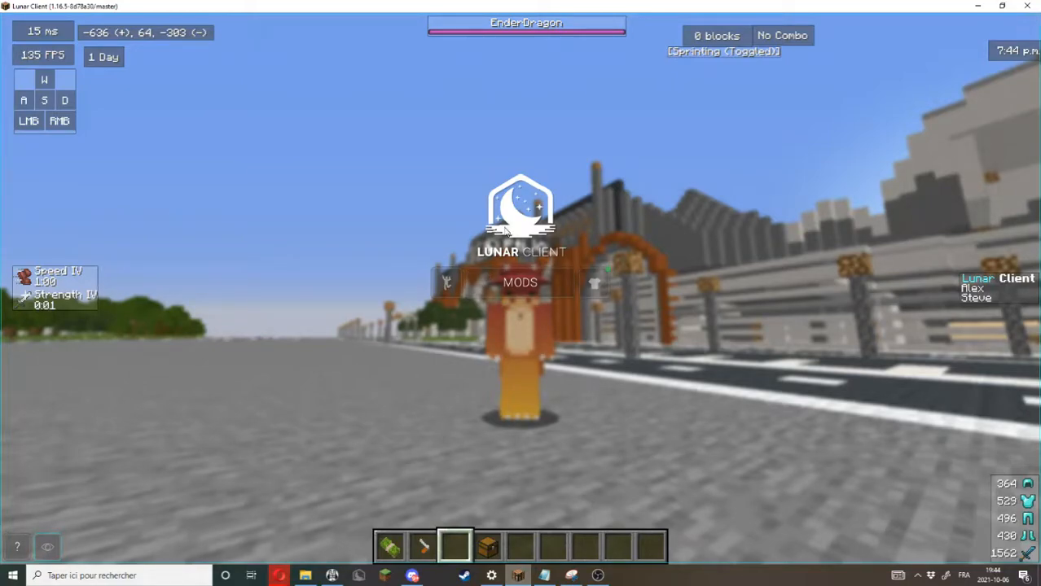
left_click(521, 282)
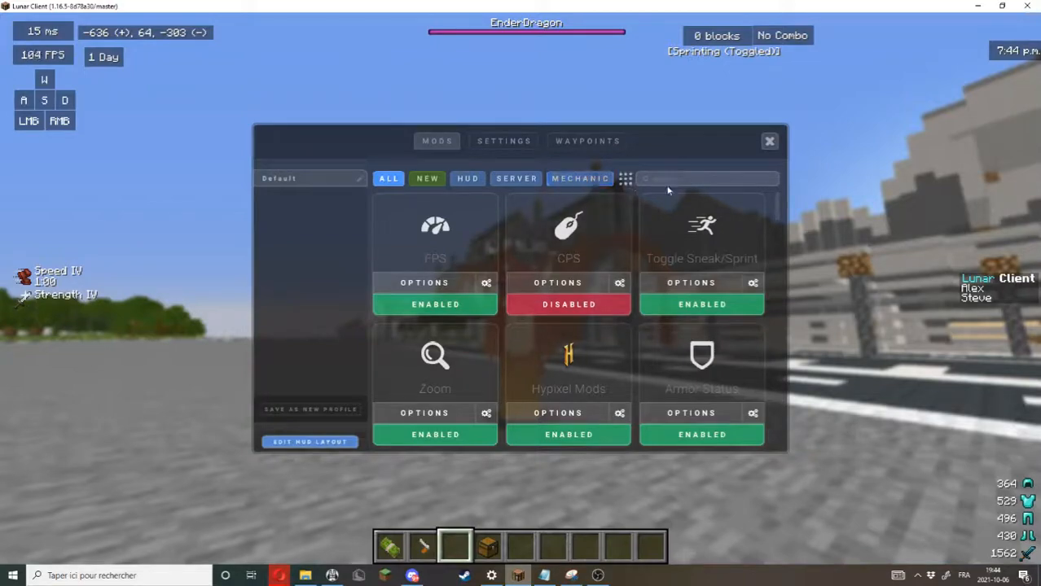
type("Mumble")
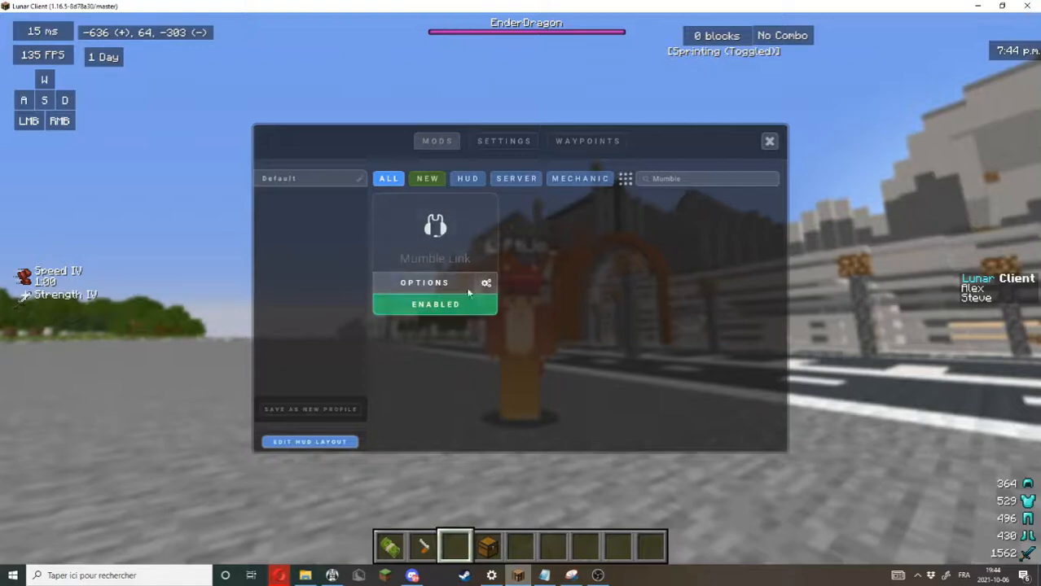
left_click(487, 282)
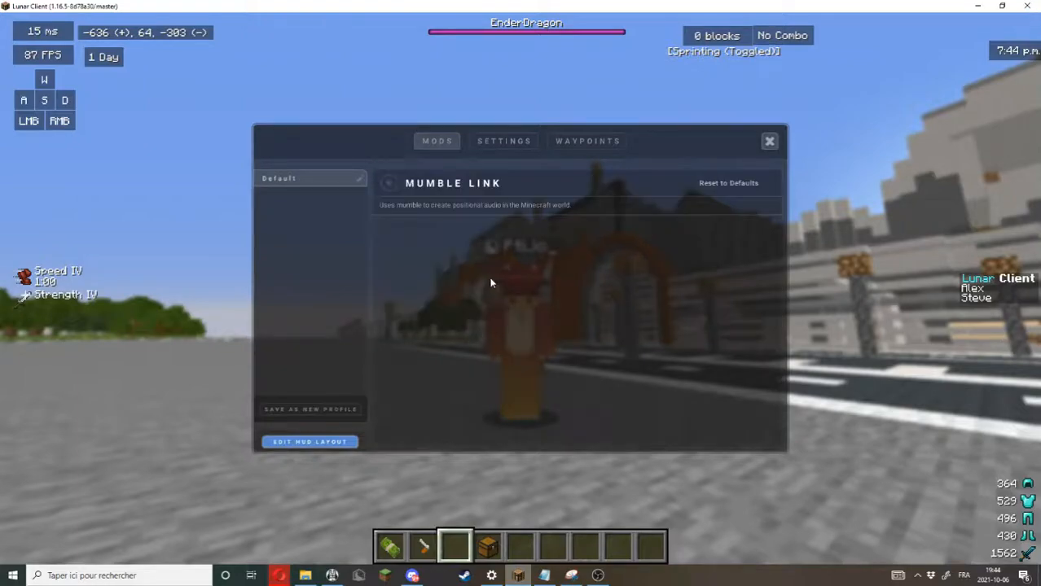
left_click(403, 186)
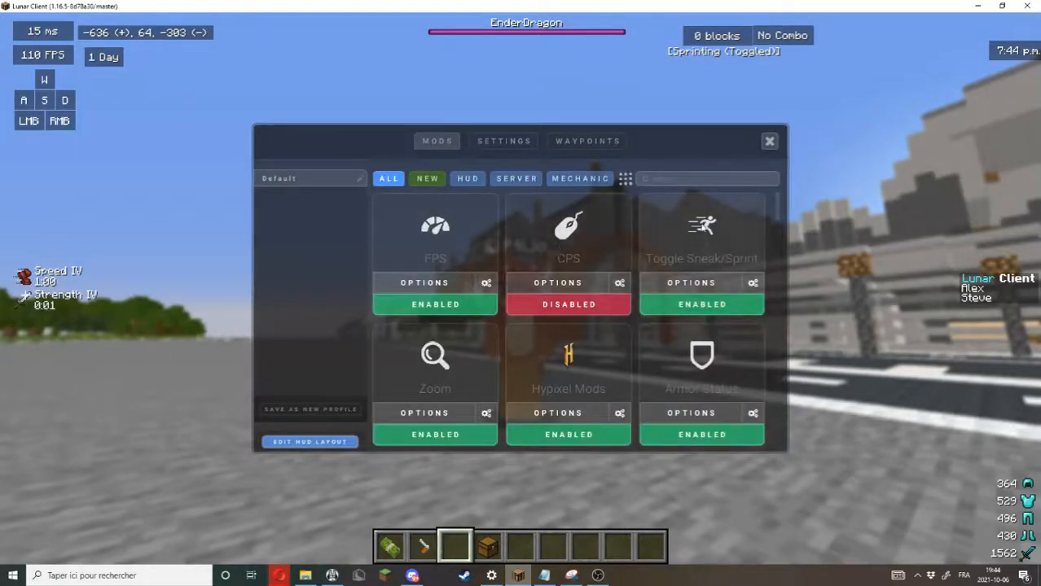
- Search the mods for "Mumble" again to check the Mumble Link mod's status, clear the search and return to the game
type("Mumb")
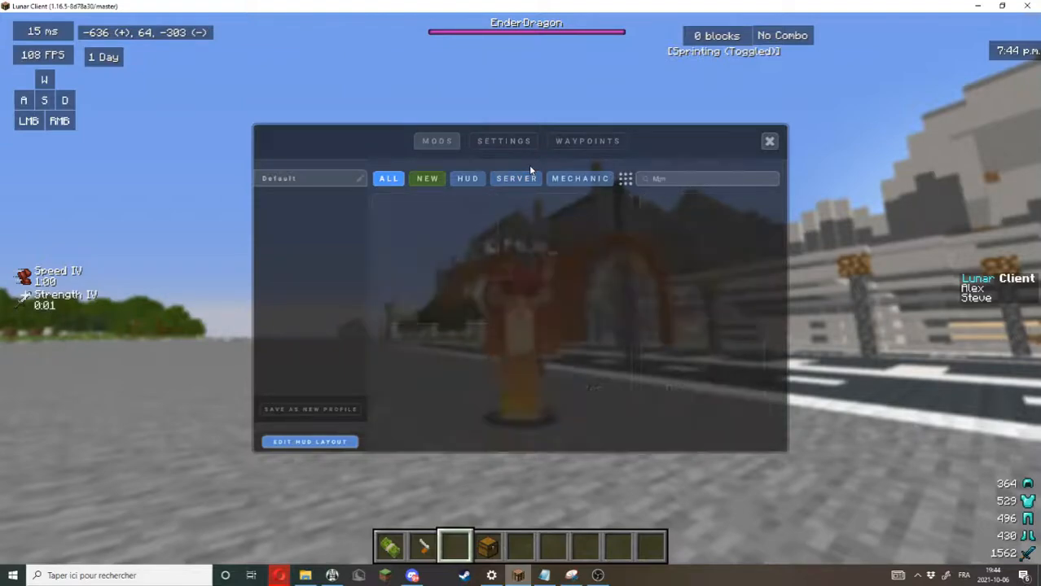
type("le")
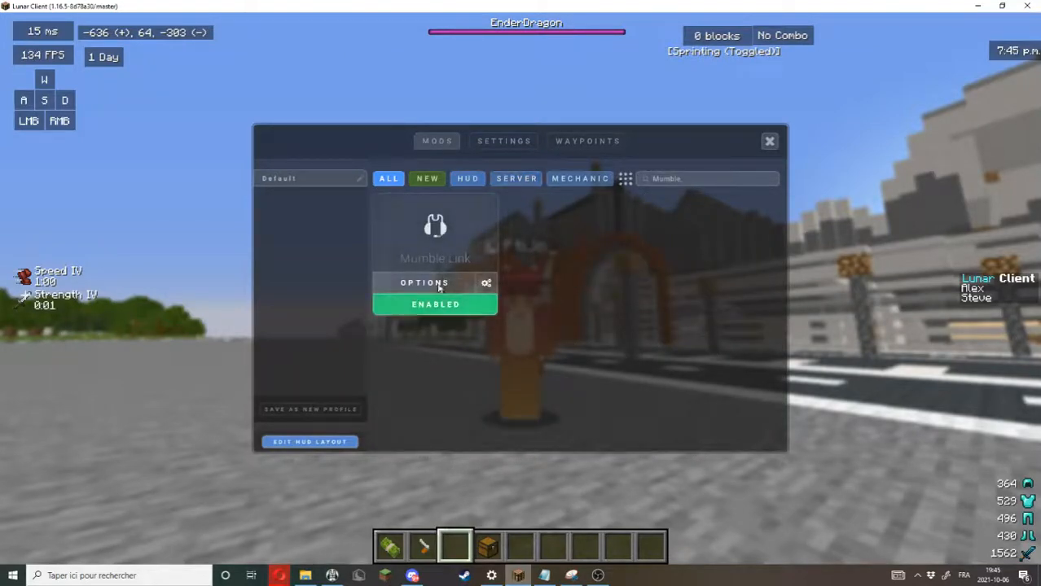
key("BackSpace")
key("BackSpace")
key("BackSpace")
key("BackSpace")
key("BackSpace")
key("BackSpace")
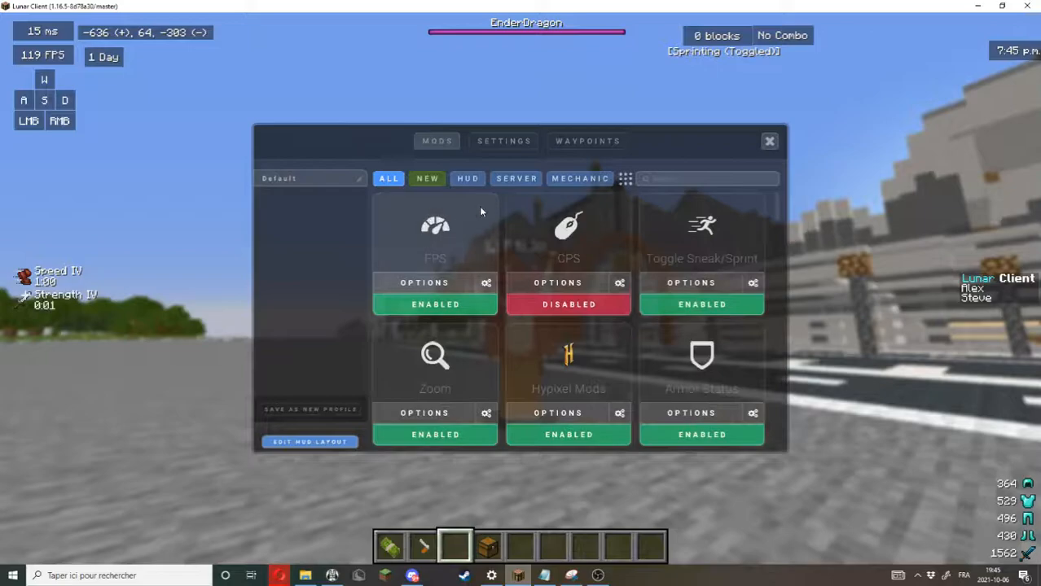
key("Escape")
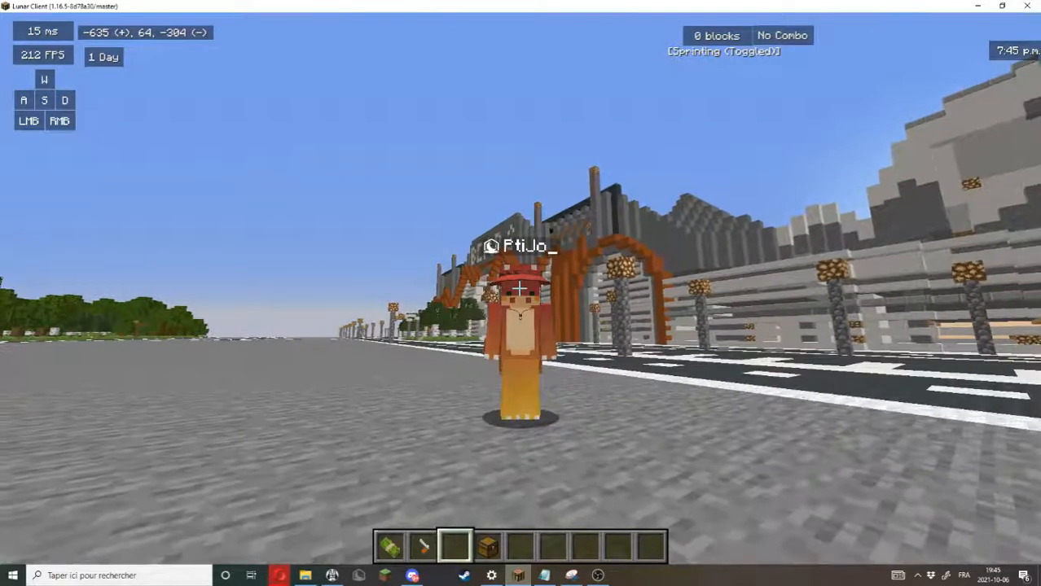
key("F5")
key("F5")
key("F5")
key("F5")
key("F5")
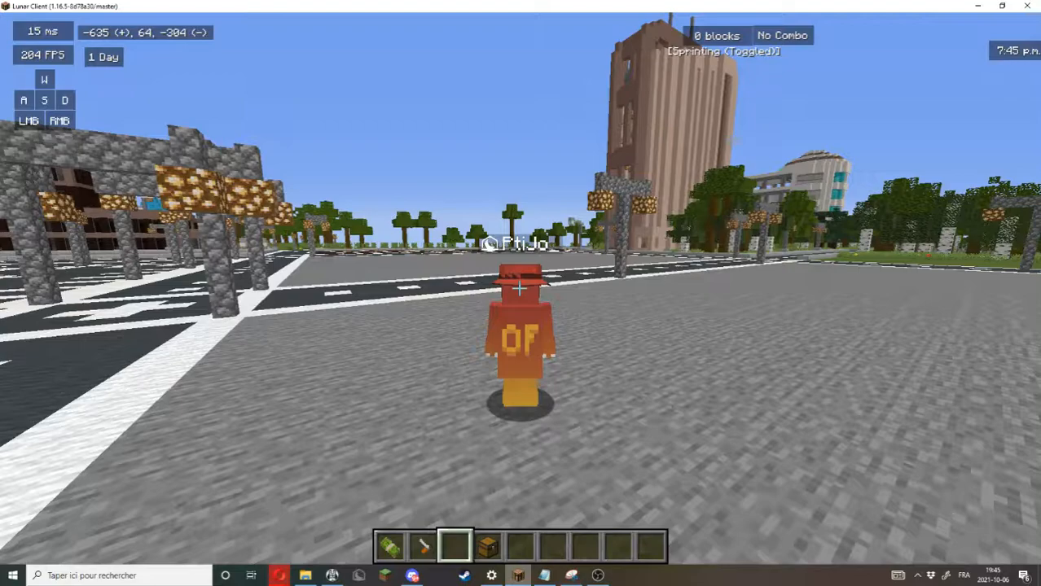
key("F5")
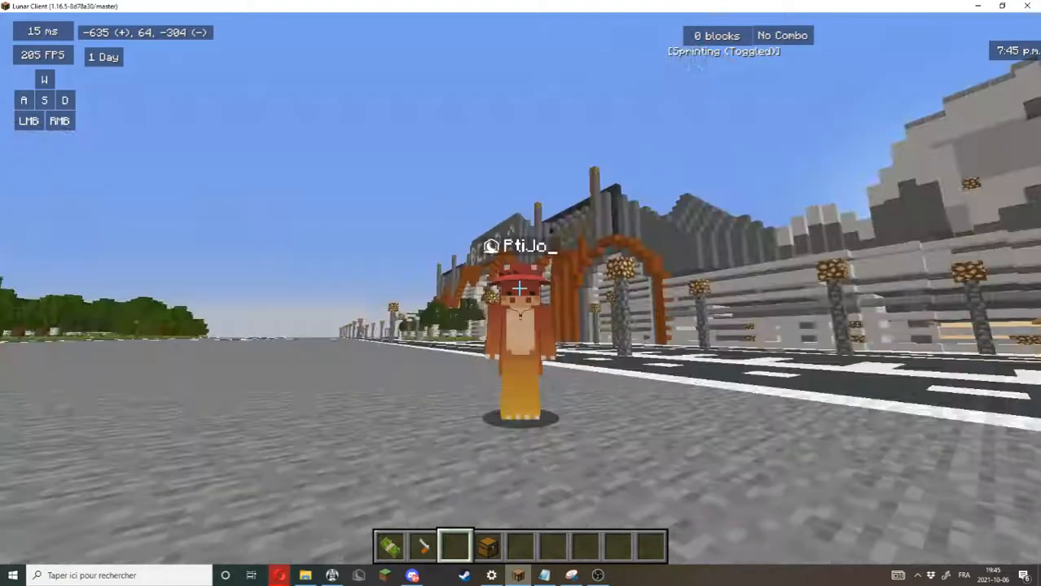